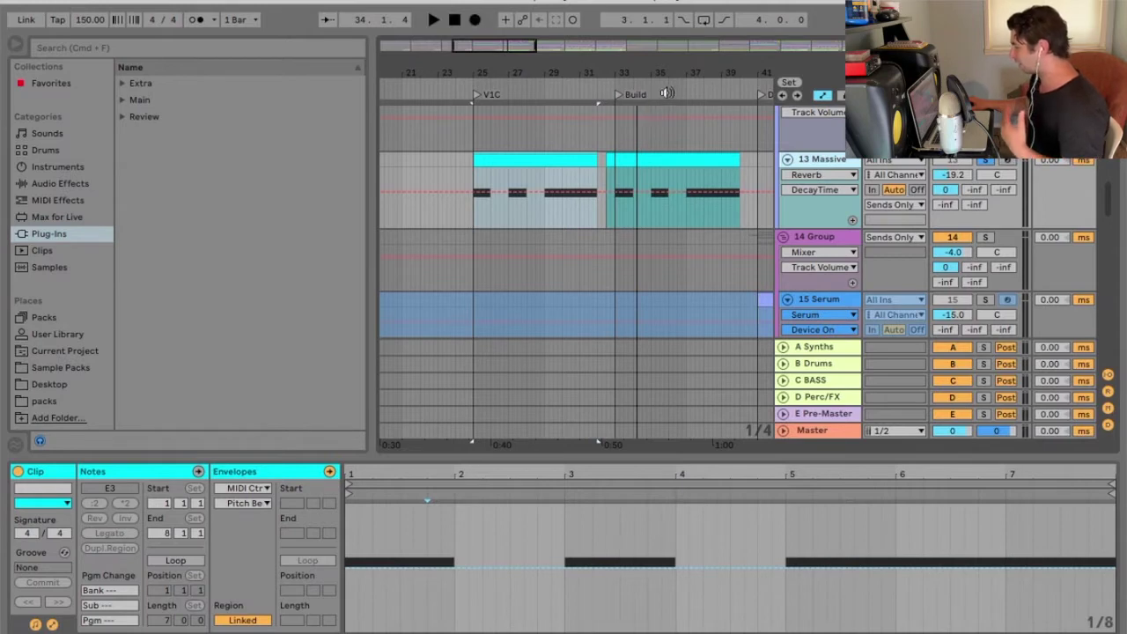
# Play back the transition into the Drop section from just before bar 41 and stop playback.
pyautogui.hscroll(4, 670, 97)
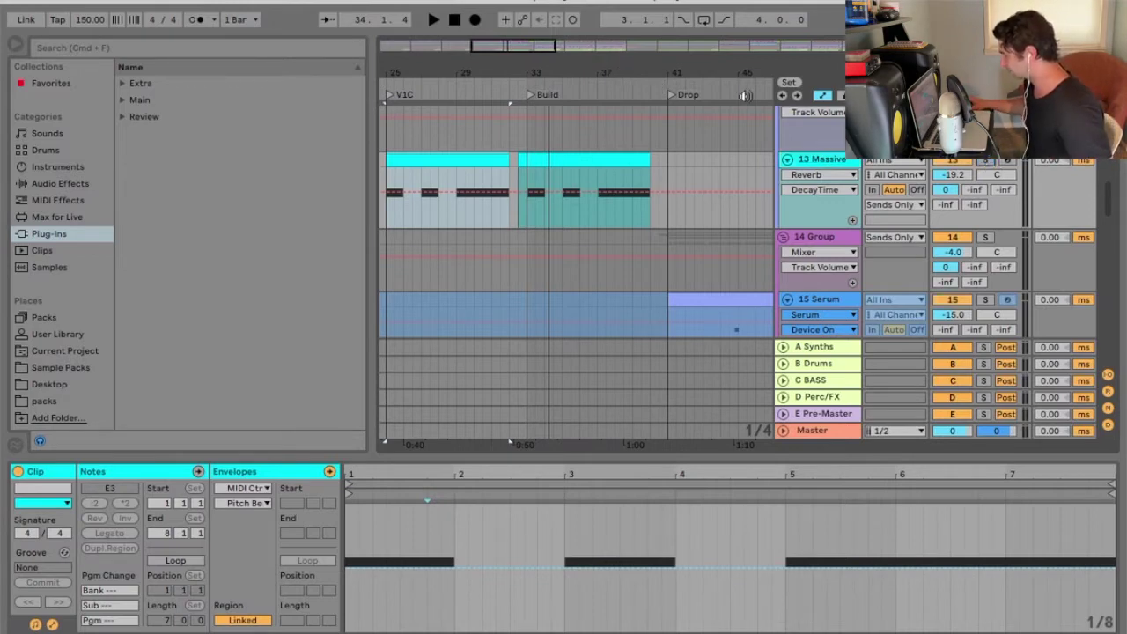
pyautogui.click(661, 85)
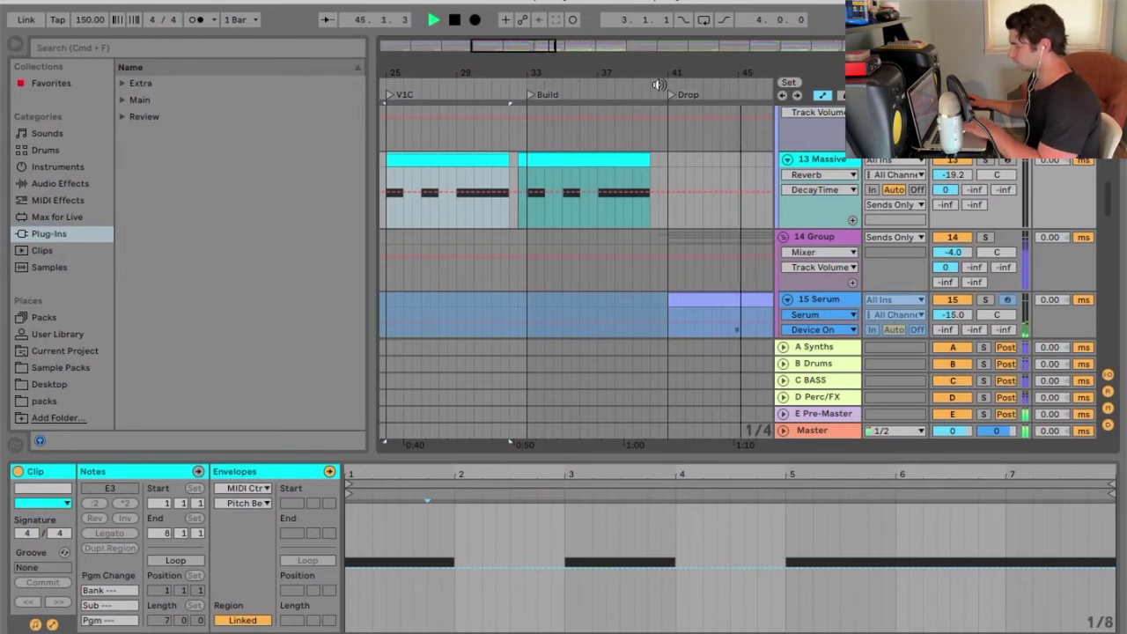
pyautogui.press('space')
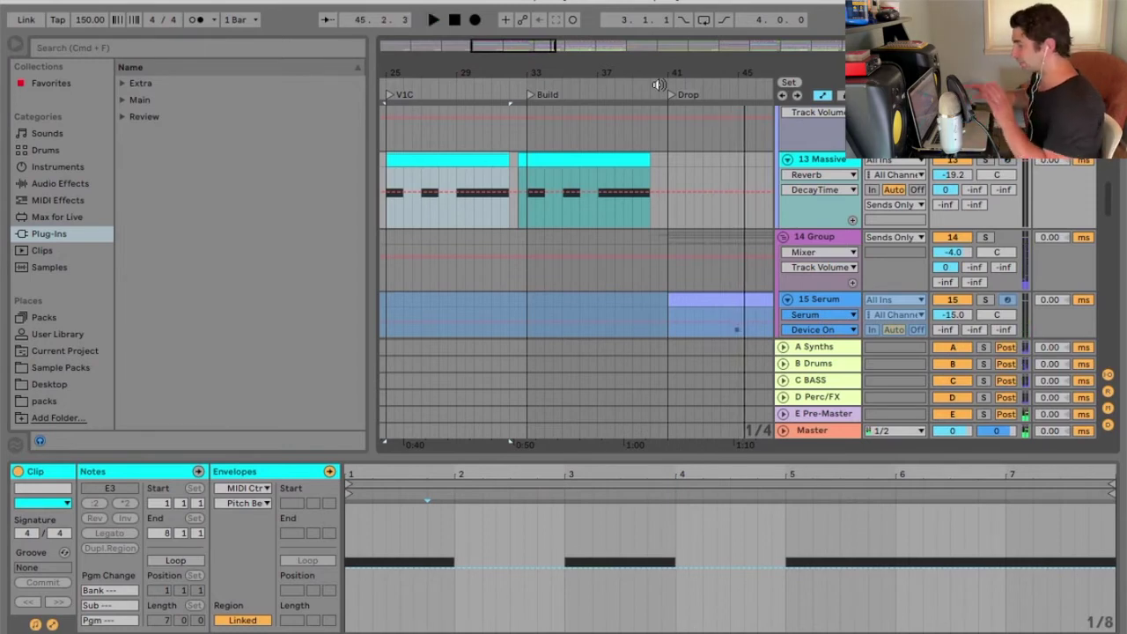
# Show the pitch bend envelope of the 13 Massive clip in the Build section and play back its opening and its rising bend.
pyautogui.click(619, 155)
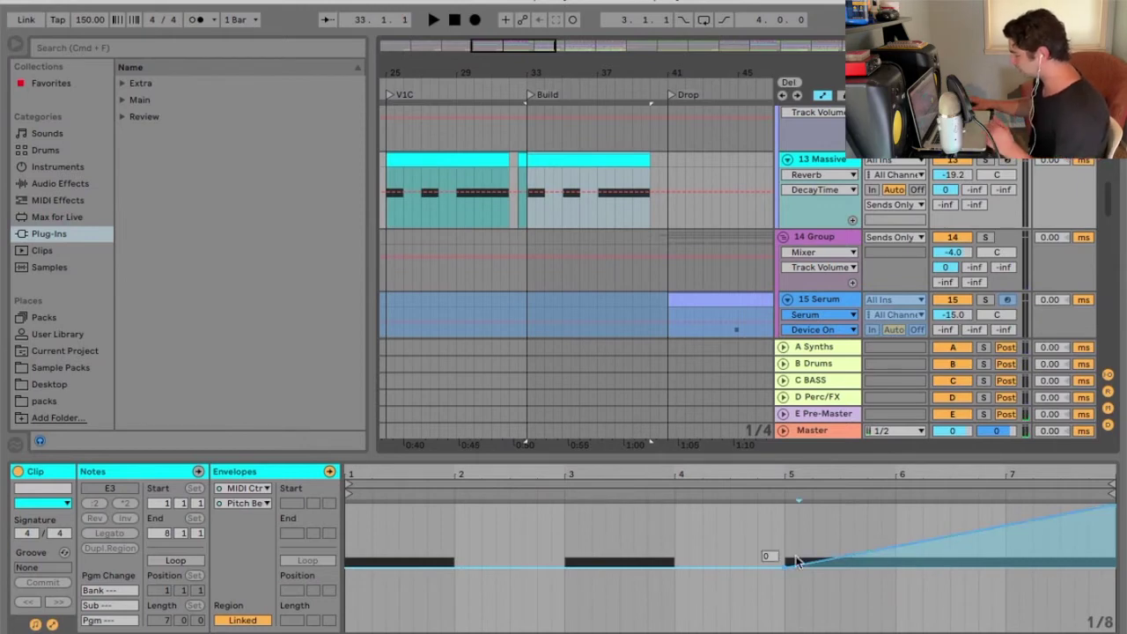
pyautogui.click(524, 87)
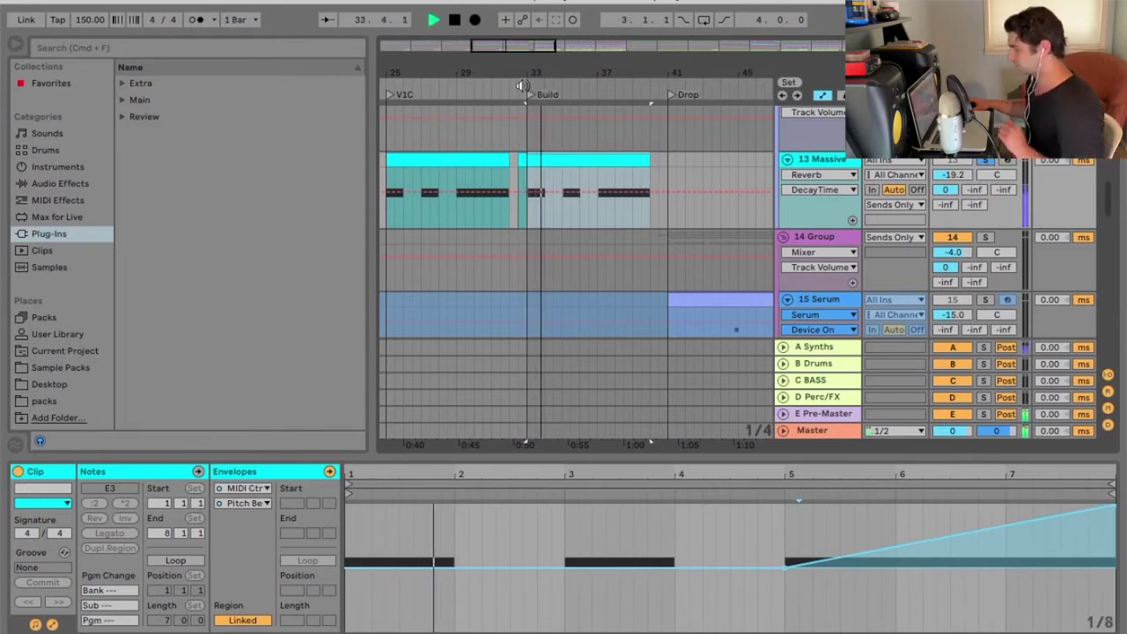
pyautogui.press('space')
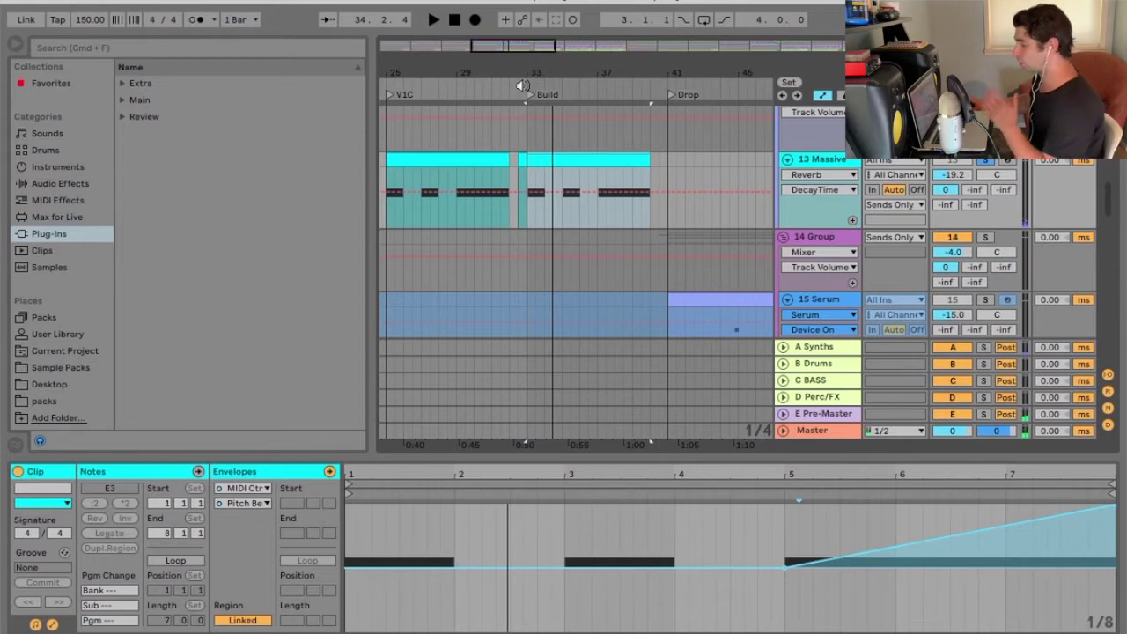
pyautogui.moveTo(792, 566)
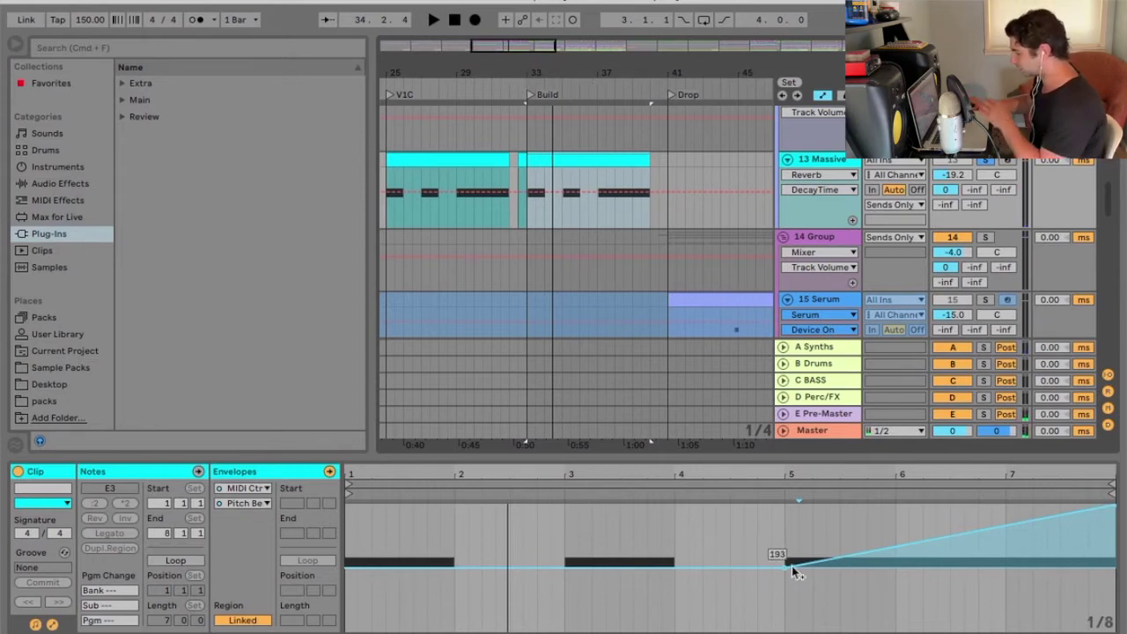
pyautogui.click(589, 89)
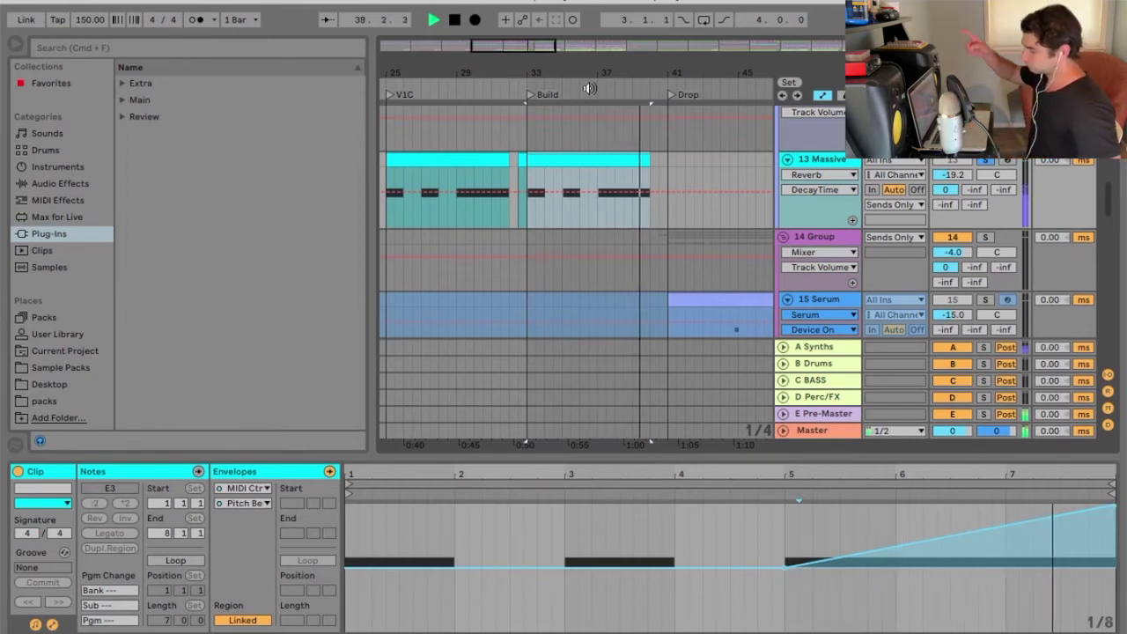
pyautogui.press('space')
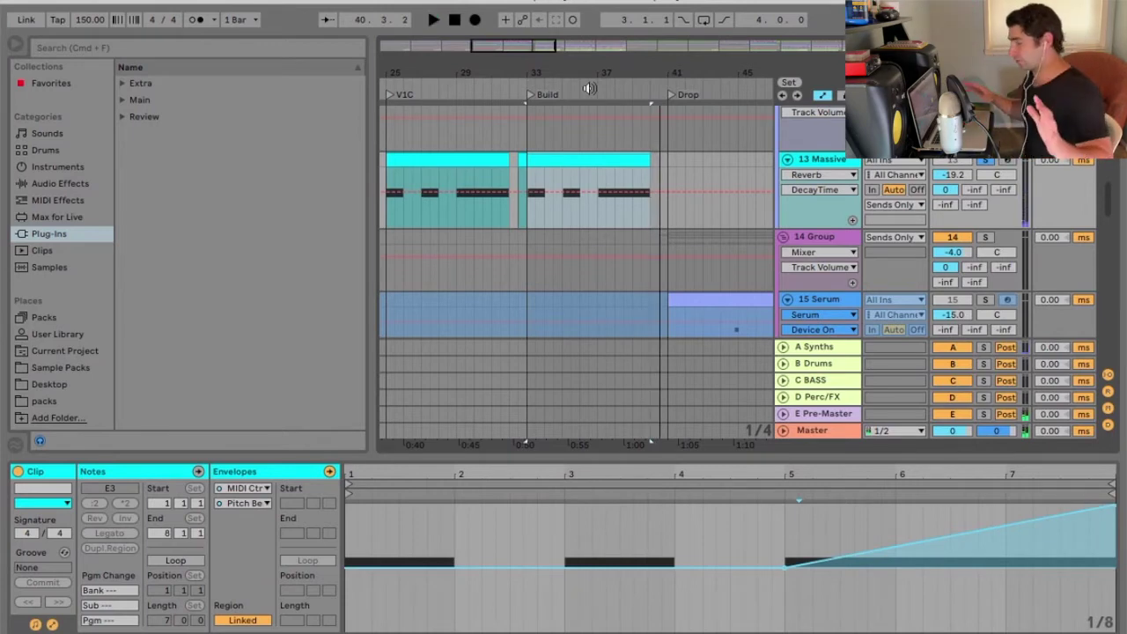
# Play back the first bars of the V1C section and stop playback.
pyautogui.moveTo(584, 76); pyautogui.dragTo(604, 74)
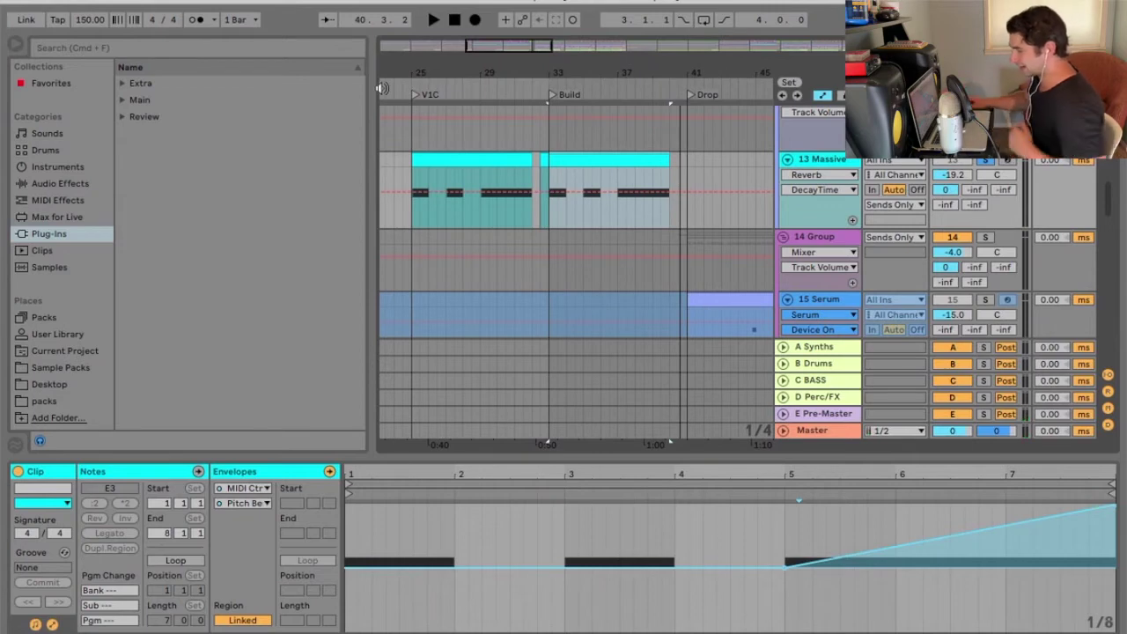
pyautogui.moveTo(444, 75); pyautogui.dragTo(577, 37)
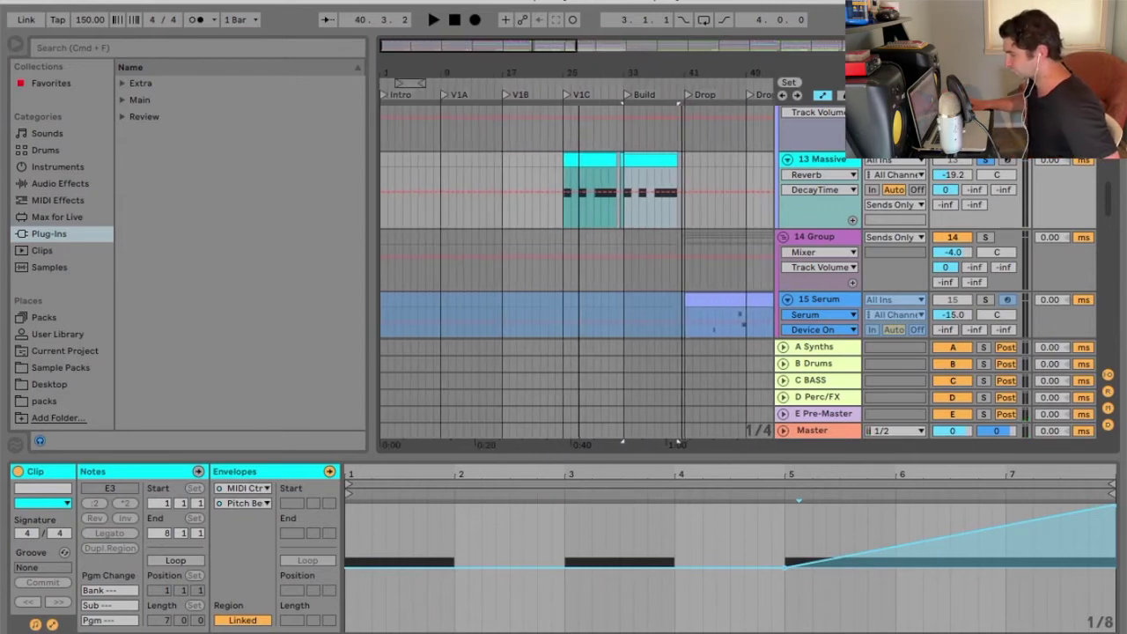
pyautogui.moveTo(578, 77); pyautogui.dragTo(577, 96)
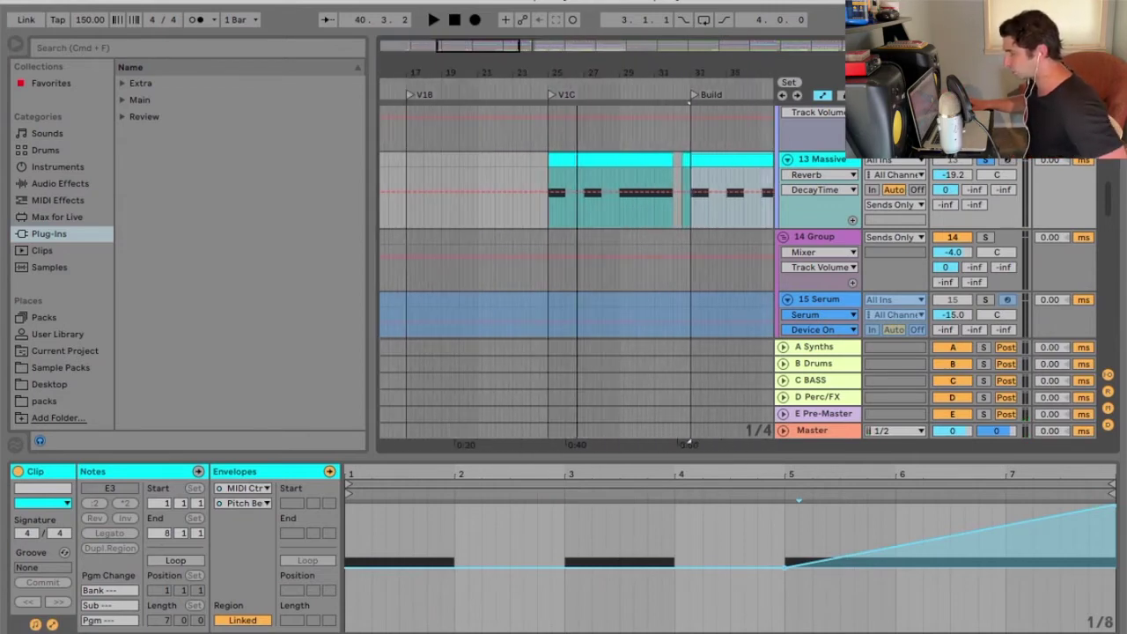
pyautogui.click(543, 80)
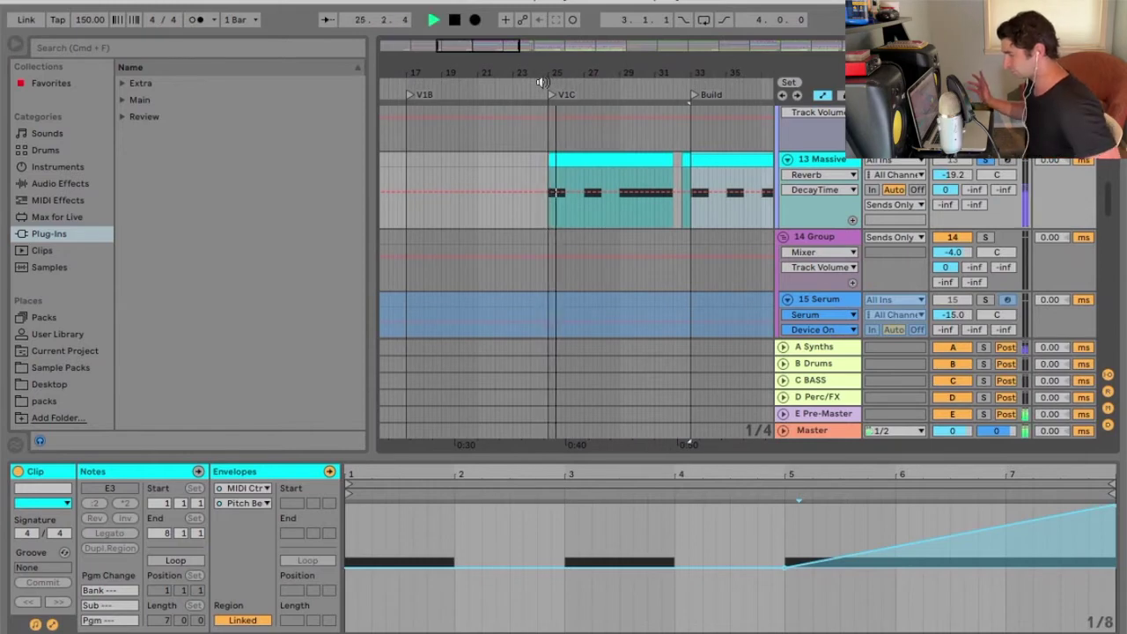
pyautogui.press('space')
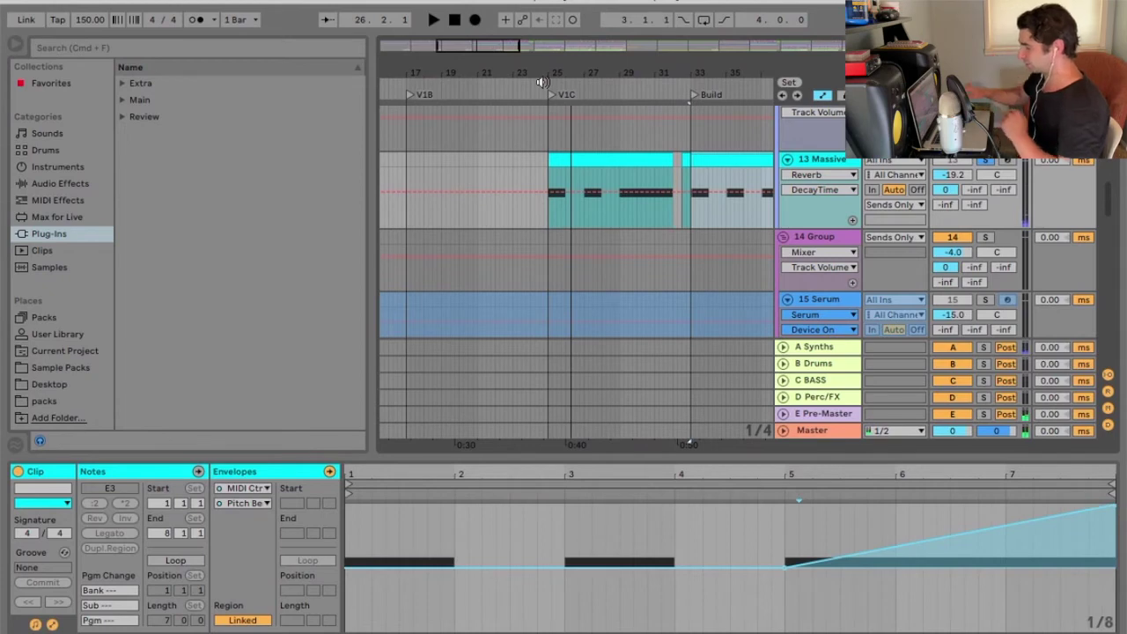
# Extend the start of the V1C clip on the 13 Massive track one beat earlier, to 24.4.1.
pyautogui.click(564, 159)
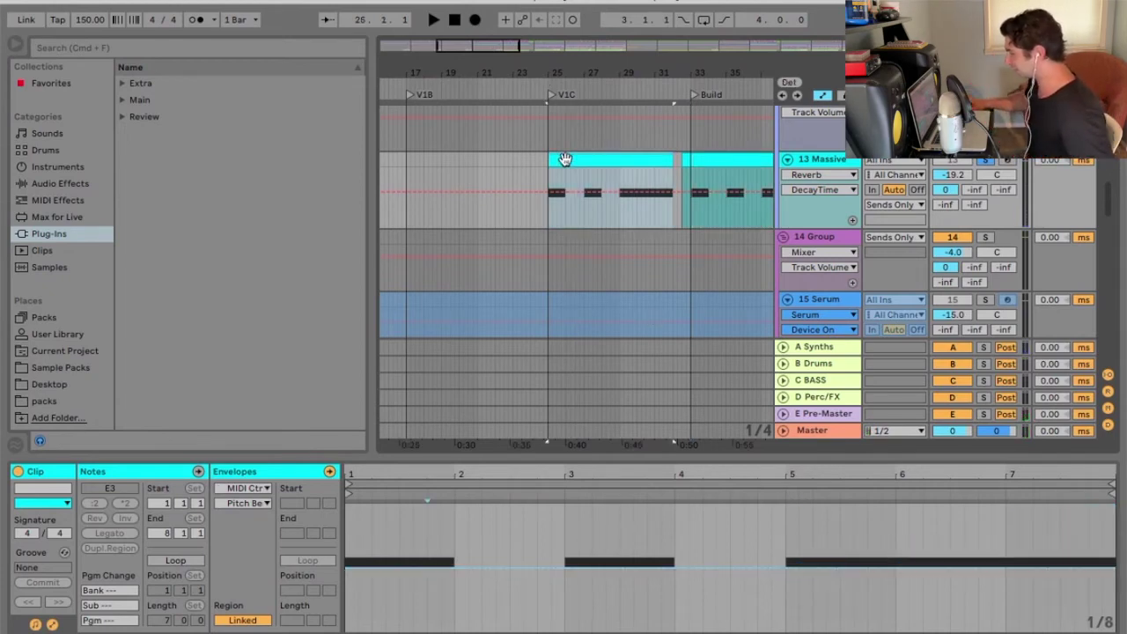
pyautogui.moveTo(569, 80); pyautogui.dragTo(636, 74)
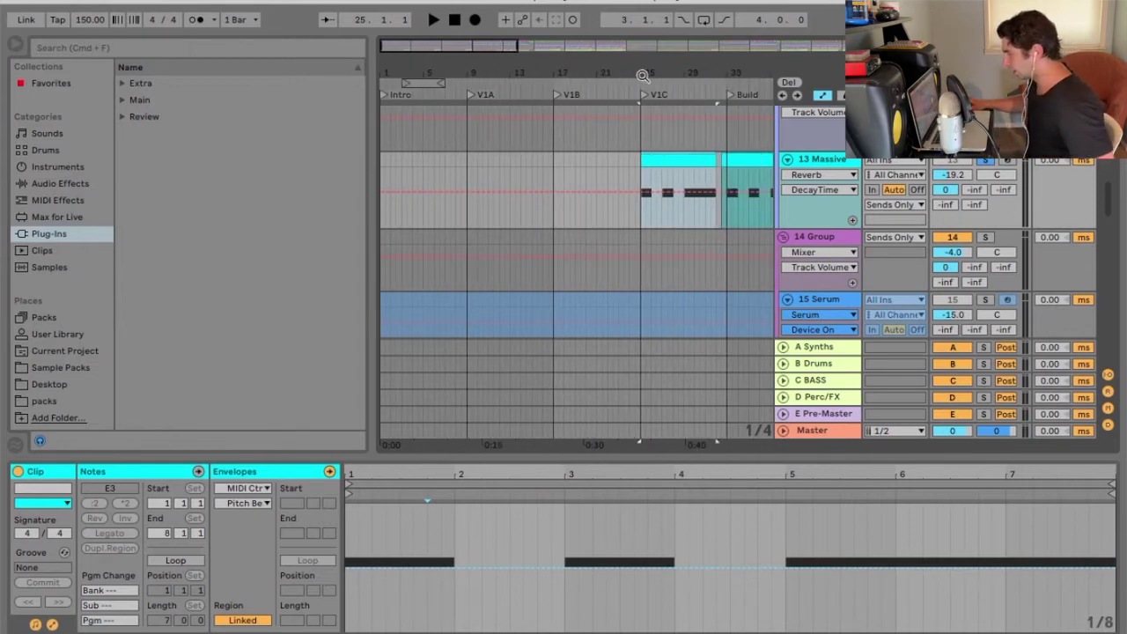
pyautogui.moveTo(643, 76); pyautogui.dragTo(684, 176)
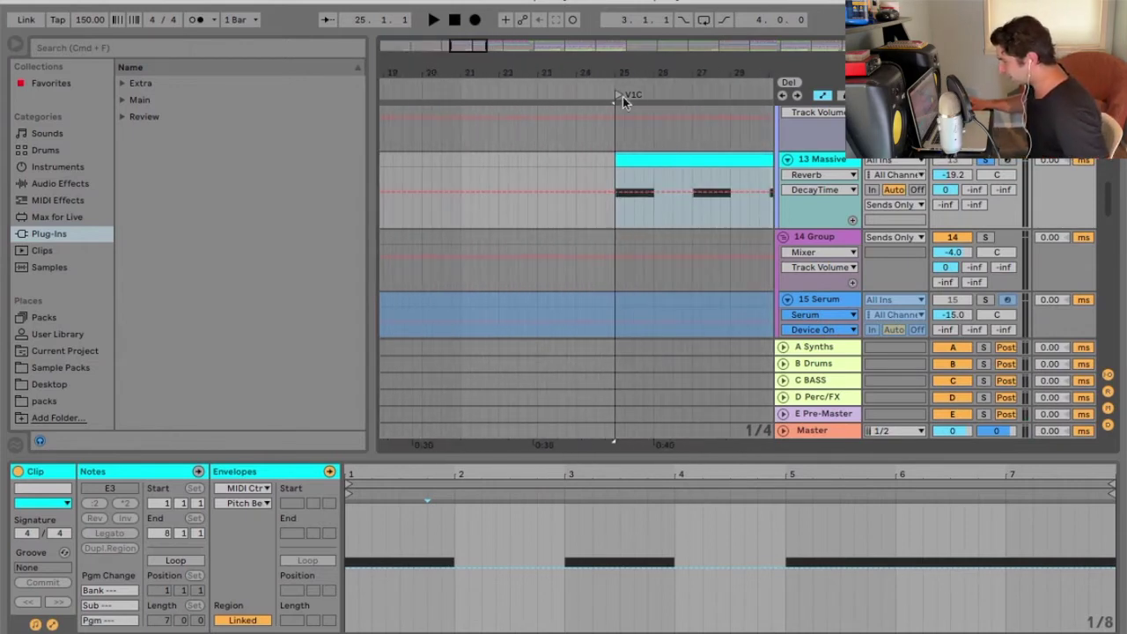
pyautogui.moveTo(614, 162); pyautogui.dragTo(608, 162)
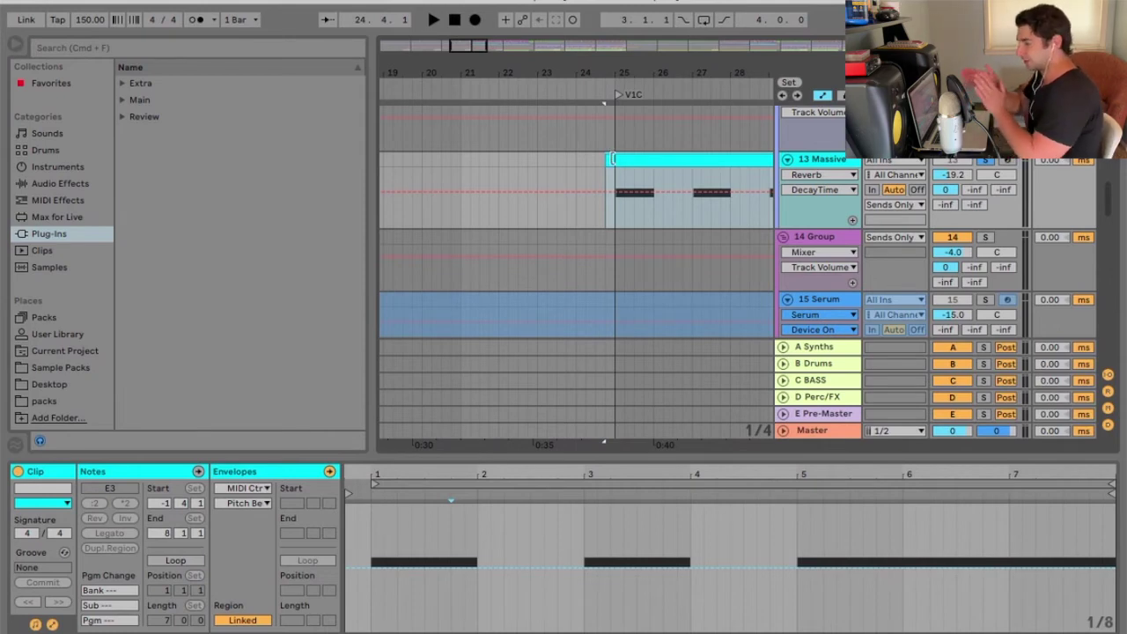
# Add three Pitch Bend envelope points at the very start of the extended clip and raise the middle one slightly above 0.
pyautogui.moveTo(348, 473); pyautogui.dragTo(349, 573)
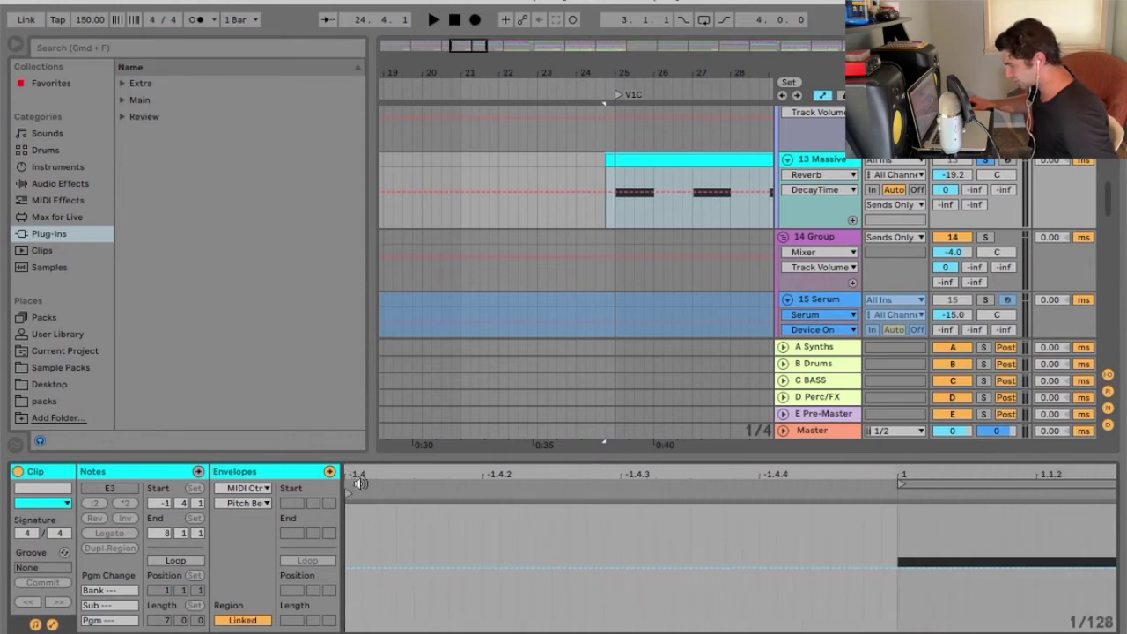
pyautogui.moveTo(616, 77); pyautogui.dragTo(612, 160)
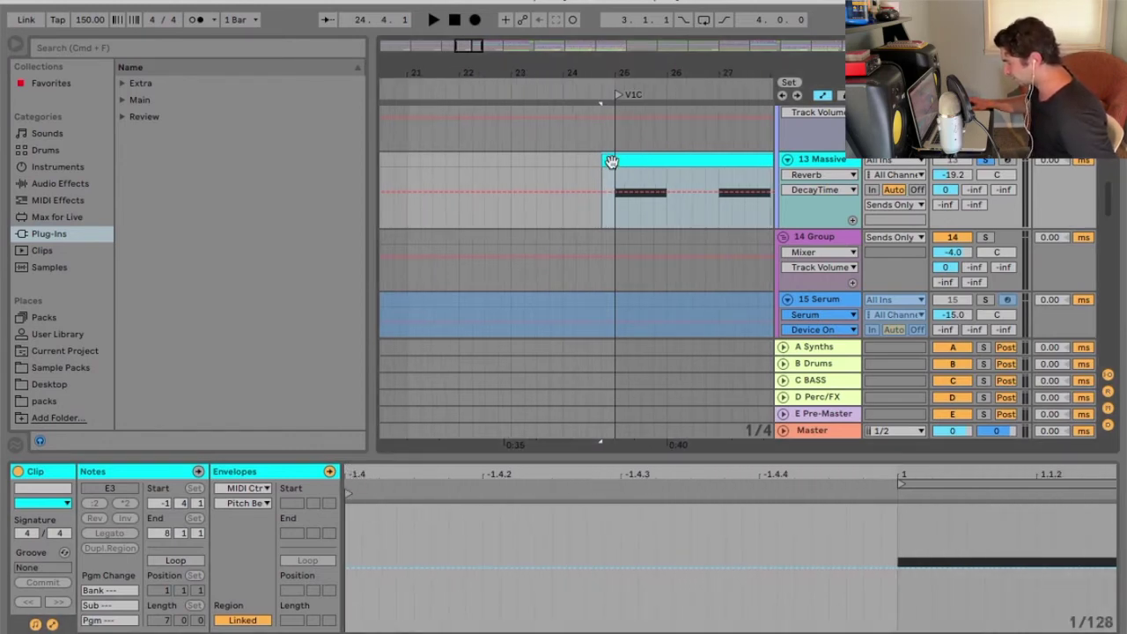
pyautogui.moveTo(349, 476); pyautogui.dragTo(349, 599)
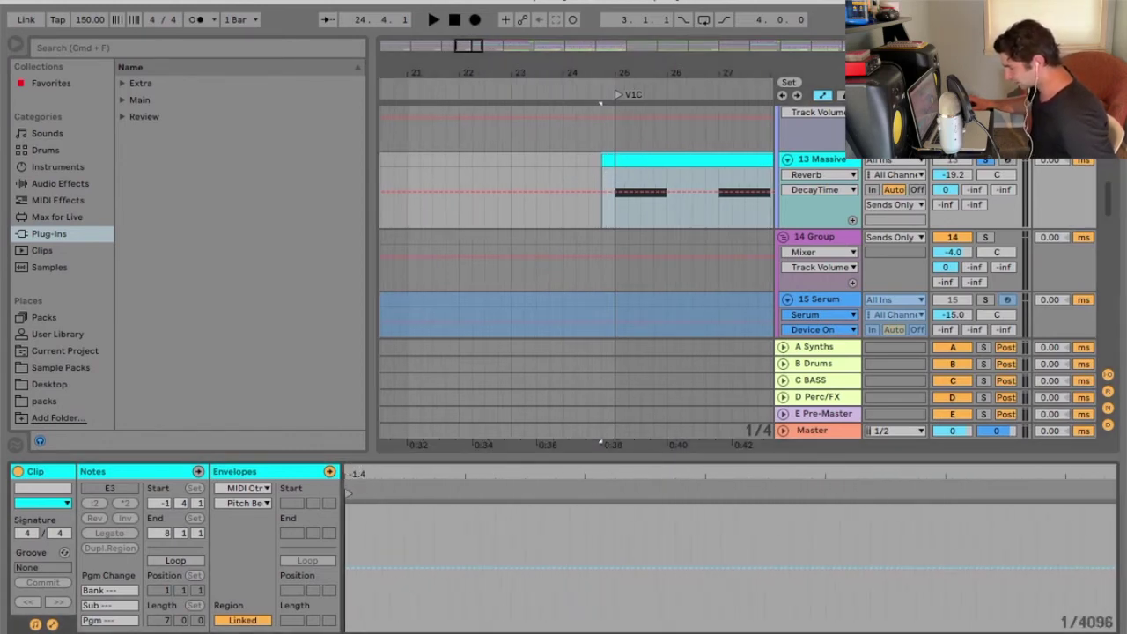
pyautogui.click(383, 568)
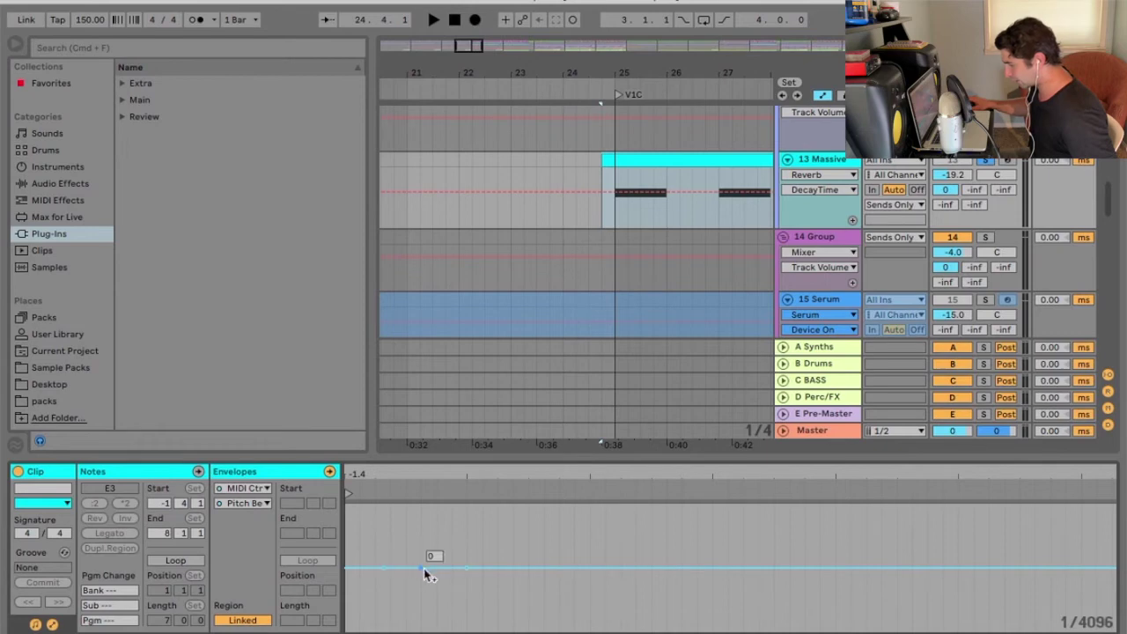
pyautogui.moveTo(428, 571); pyautogui.dragTo(421, 560)
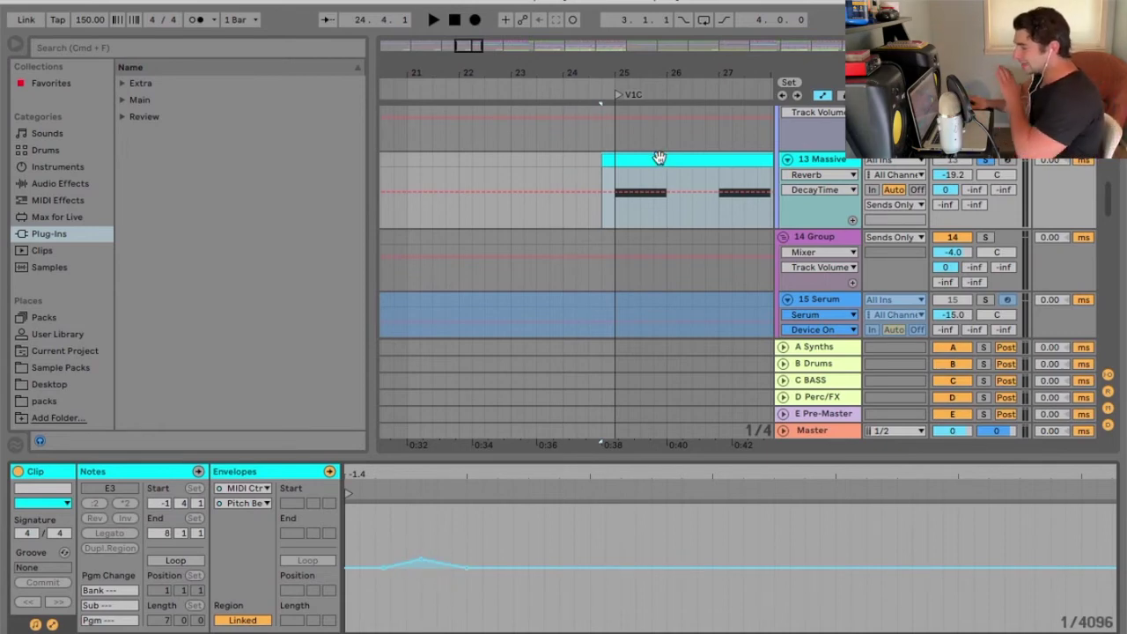
# Review the clip's envelope device and parameter choices, keeping the MIDI control Pitch Bend envelope.
pyautogui.click(259, 488)
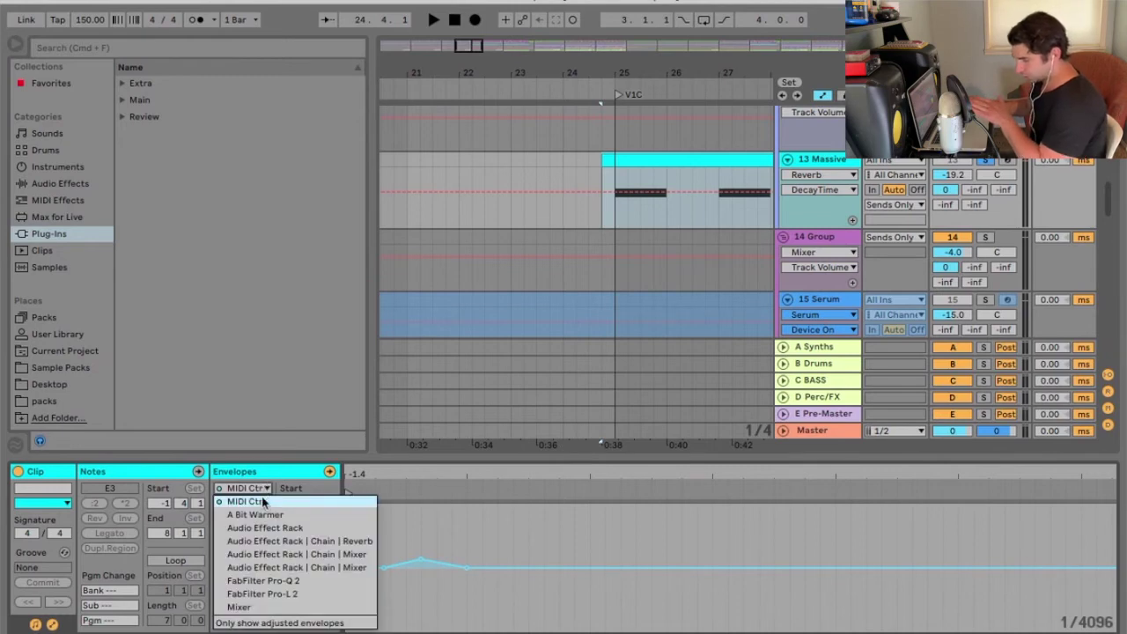
pyautogui.click(254, 499)
pyautogui.click(254, 504)
pyautogui.click(268, 2)
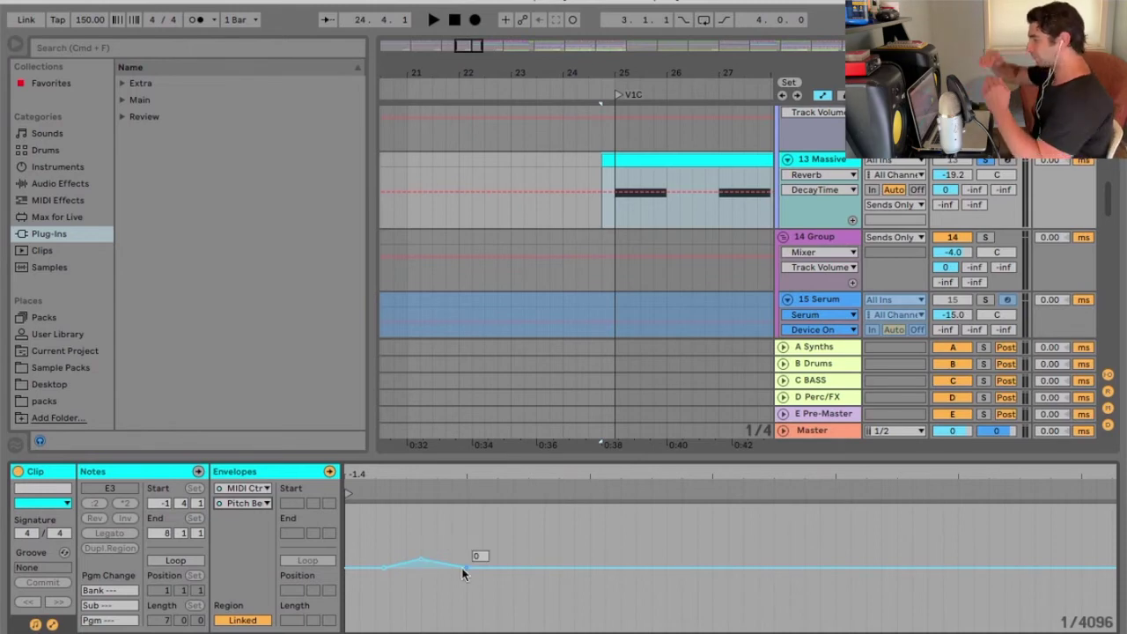
# Play back the long note in the Build clip, and compare it with playback from the start of V1C.
pyautogui.moveTo(701, 79); pyautogui.dragTo(466, 39)
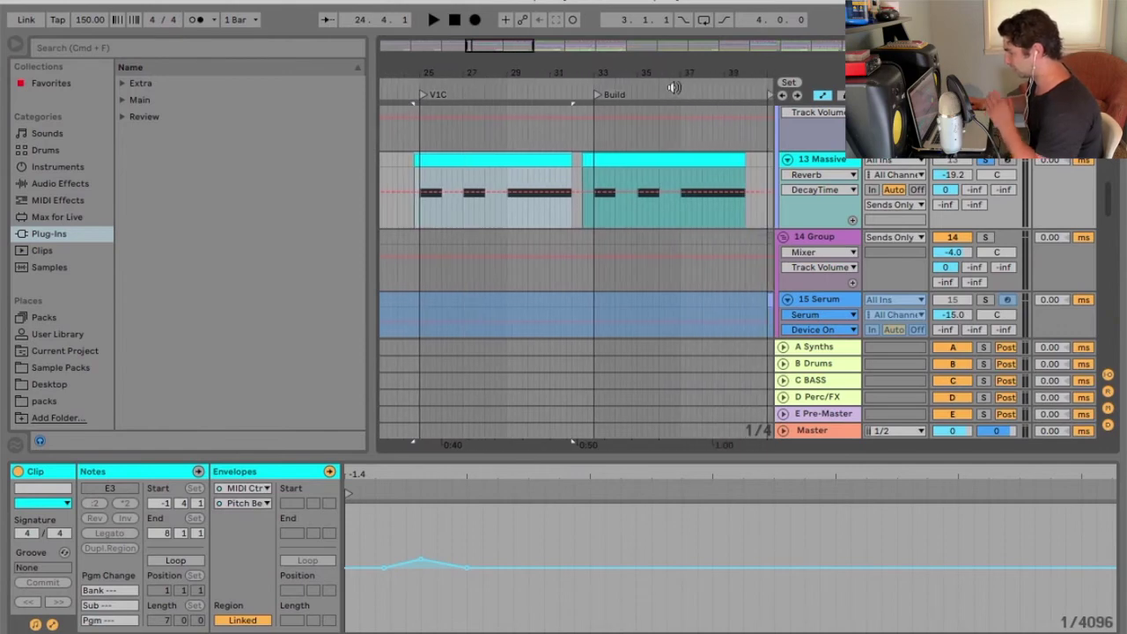
pyautogui.click(673, 87)
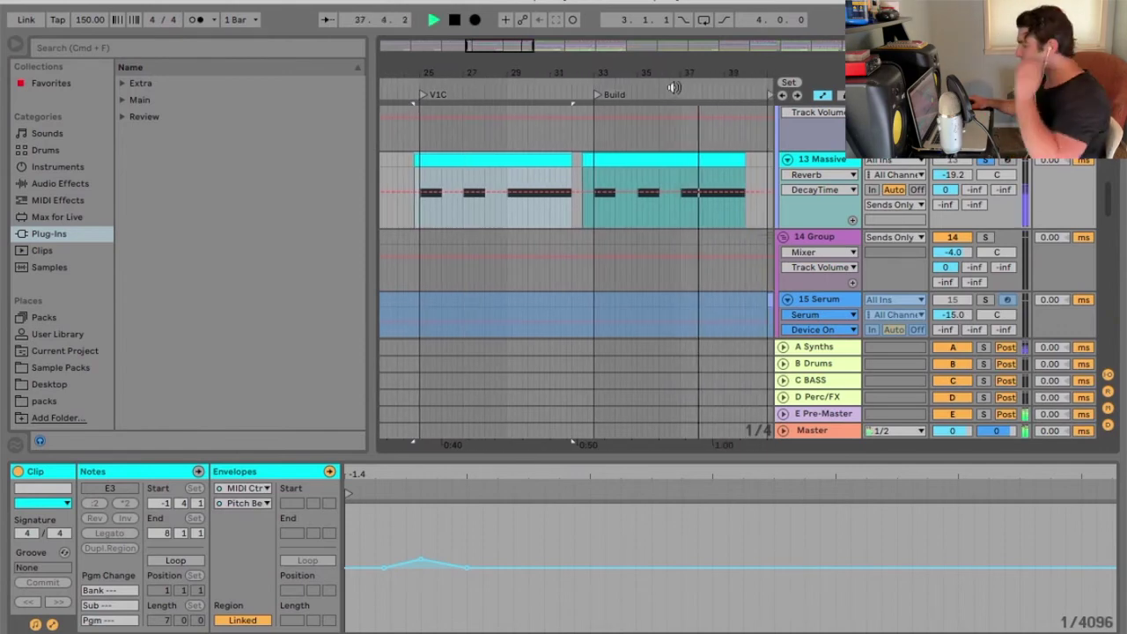
pyautogui.press('space')
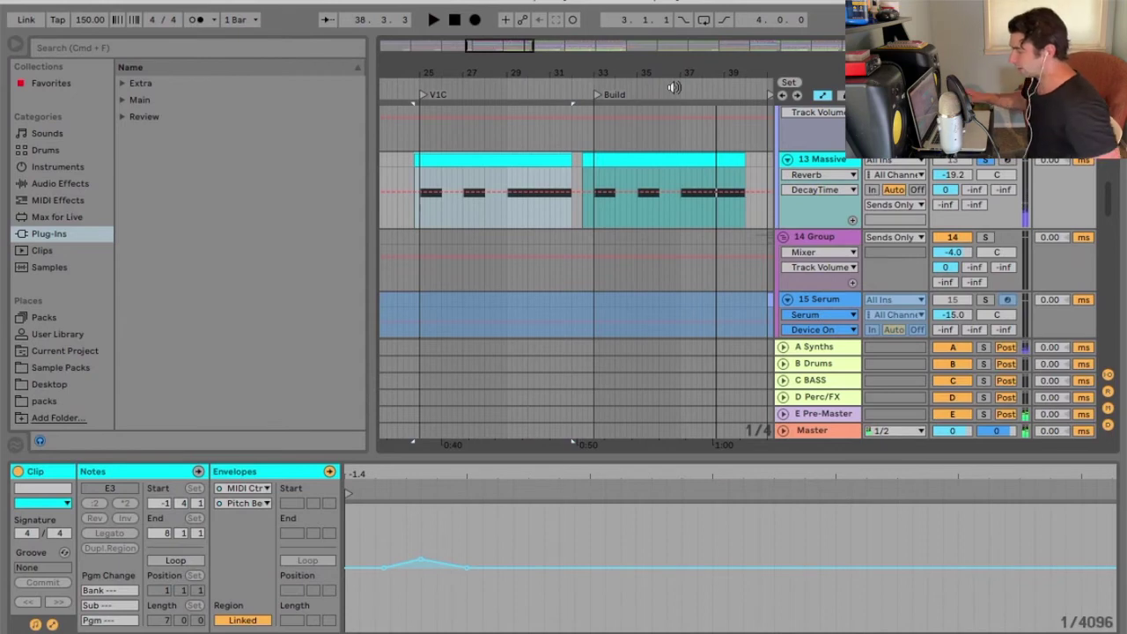
pyautogui.click(410, 83)
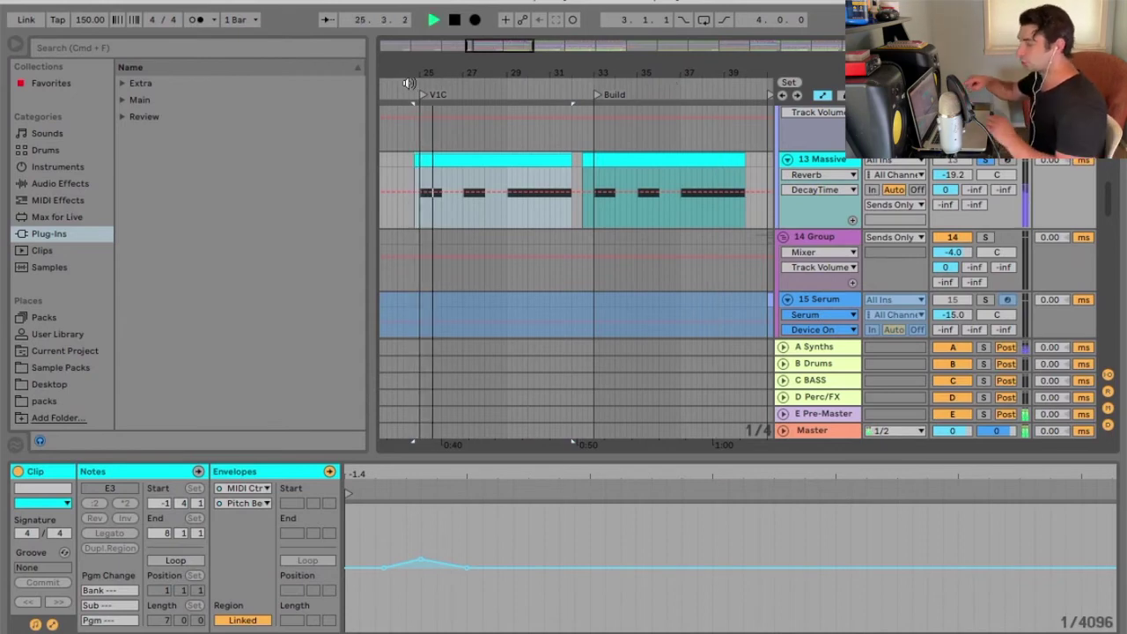
pyautogui.press('space')
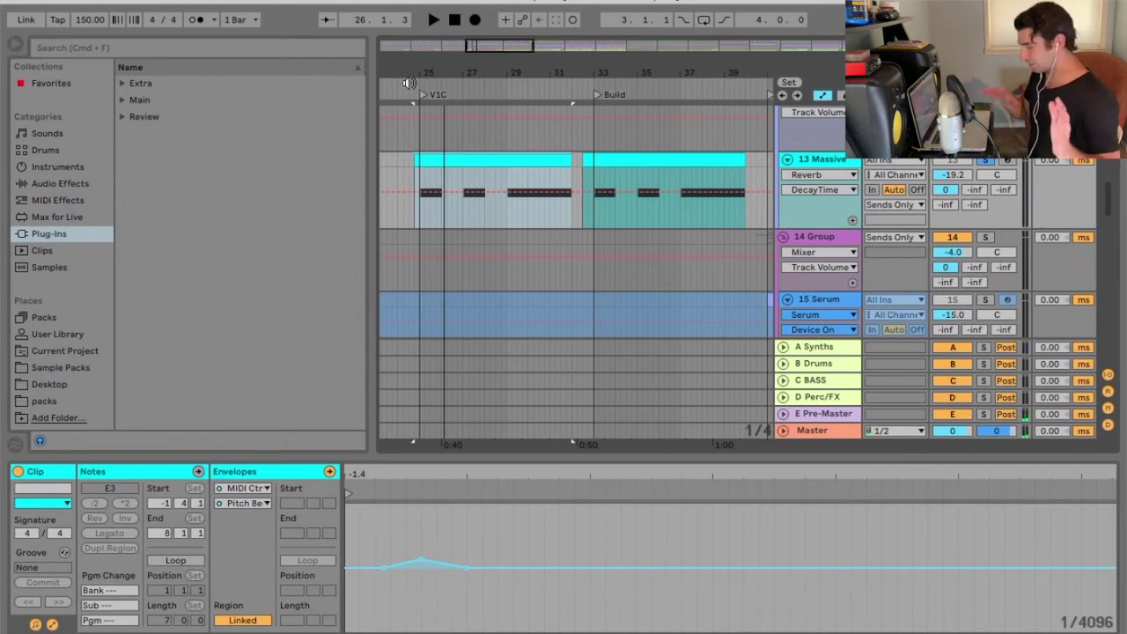
# Examine the extended start of the V1C clip on 13 Massive and the arrangement through to the second Build section.
pyautogui.moveTo(652, 70); pyautogui.dragTo(516, 151)
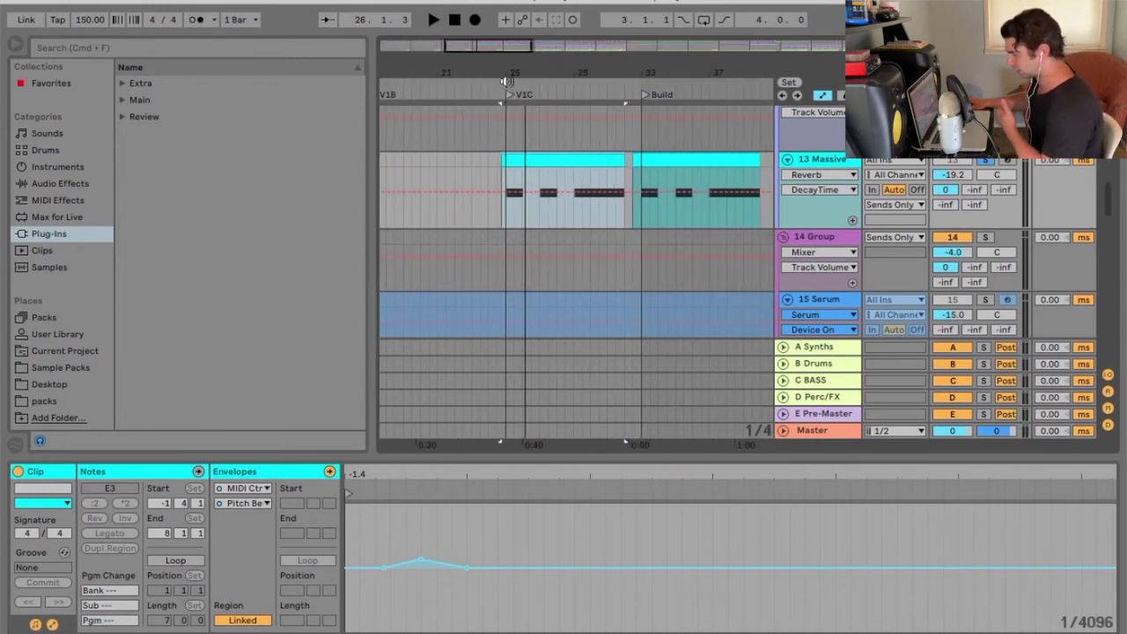
pyautogui.moveTo(503, 82); pyautogui.dragTo(497, 157)
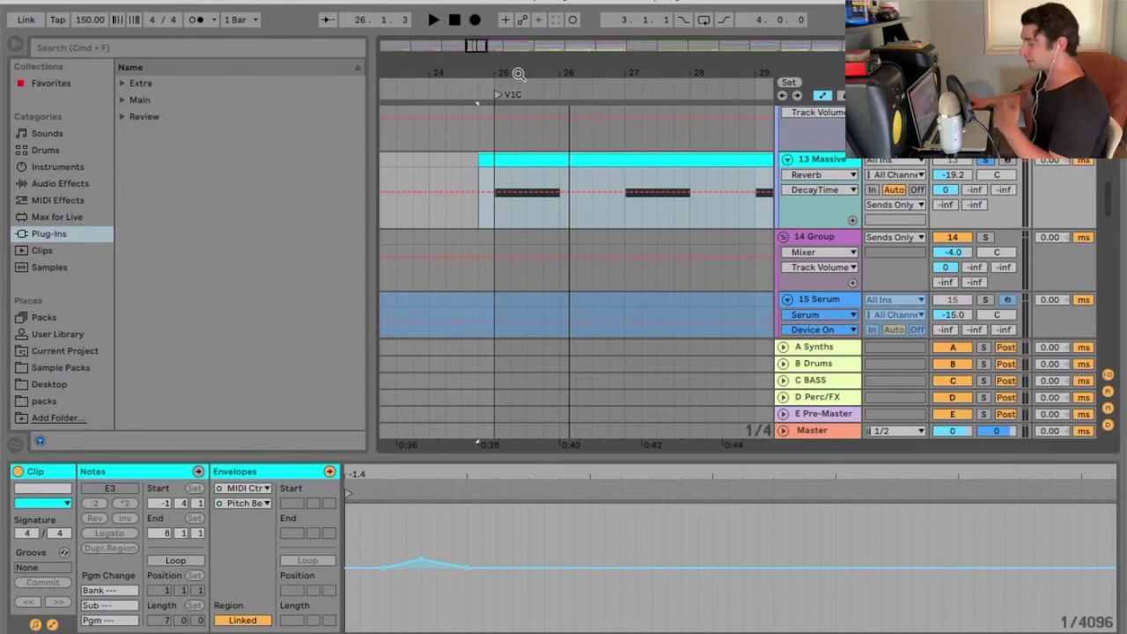
pyautogui.moveTo(531, 76); pyautogui.dragTo(535, 31)
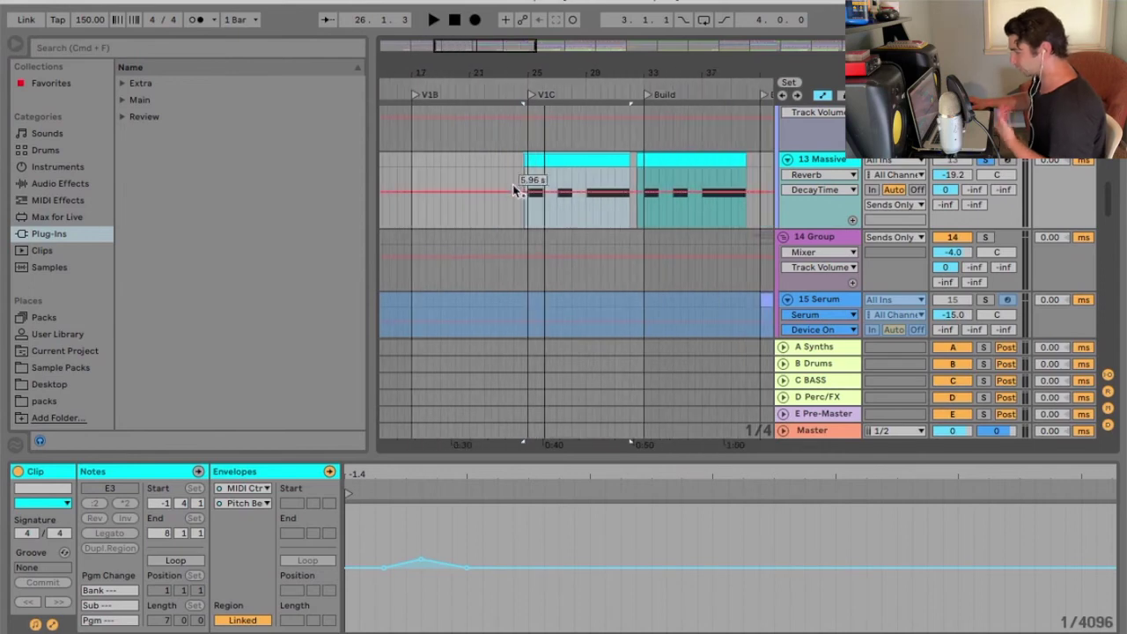
pyautogui.press('-')
pyautogui.press('-')
pyautogui.press('-')
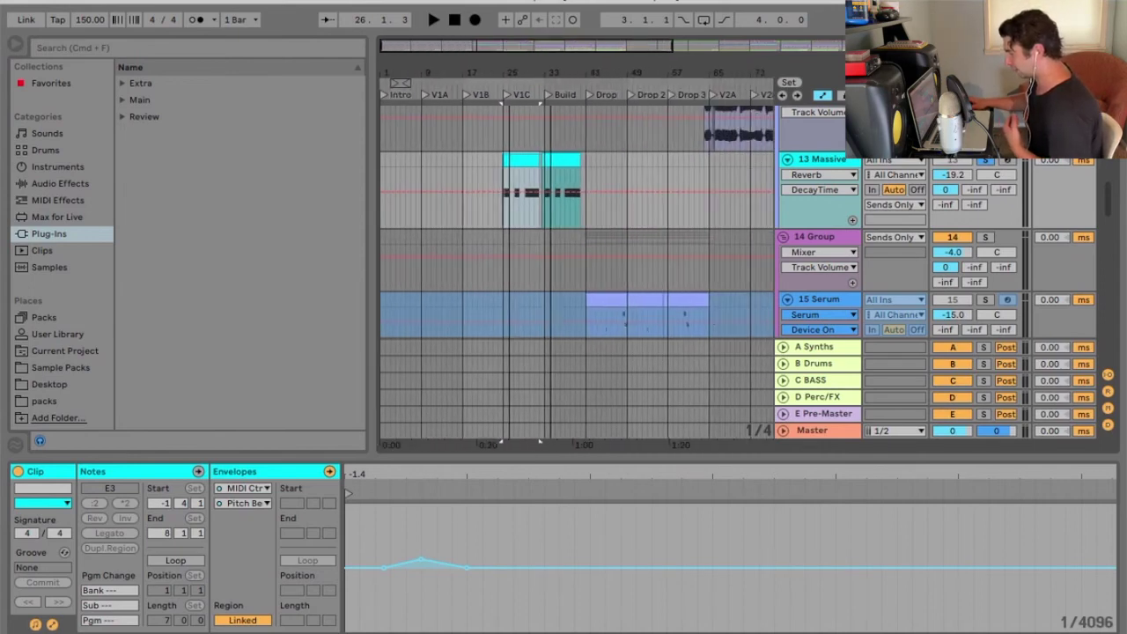
pyautogui.hscroll(5, 686, 78)
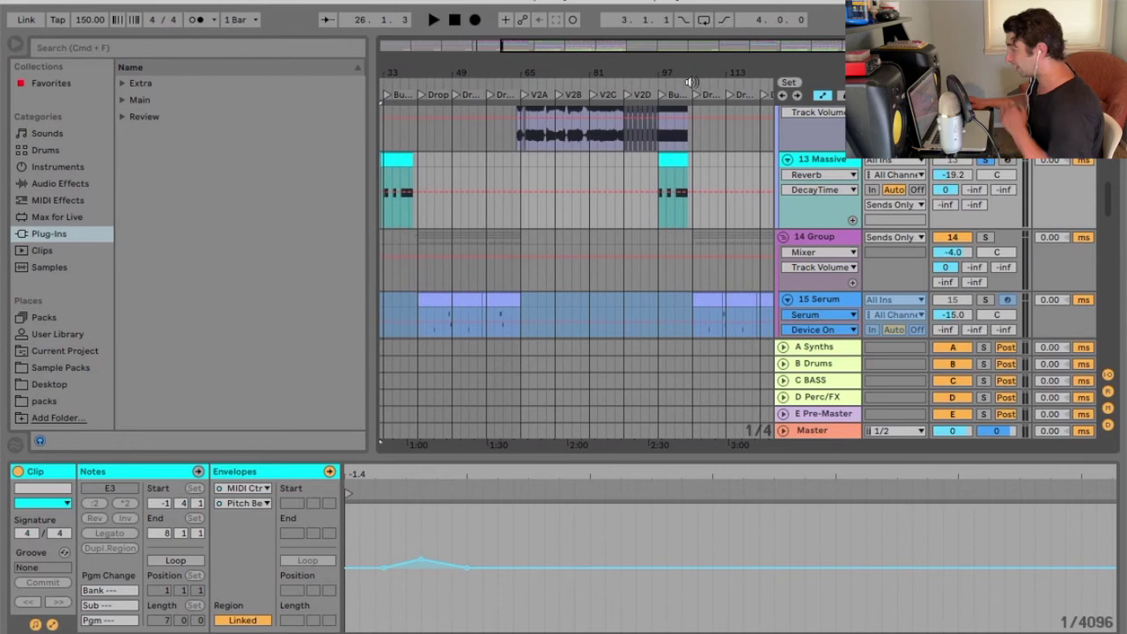
# Extend the start of the second Build clip on 13 Massive back to 96.3.1 so it includes the small pitch bend bump.
pyautogui.click(670, 162)
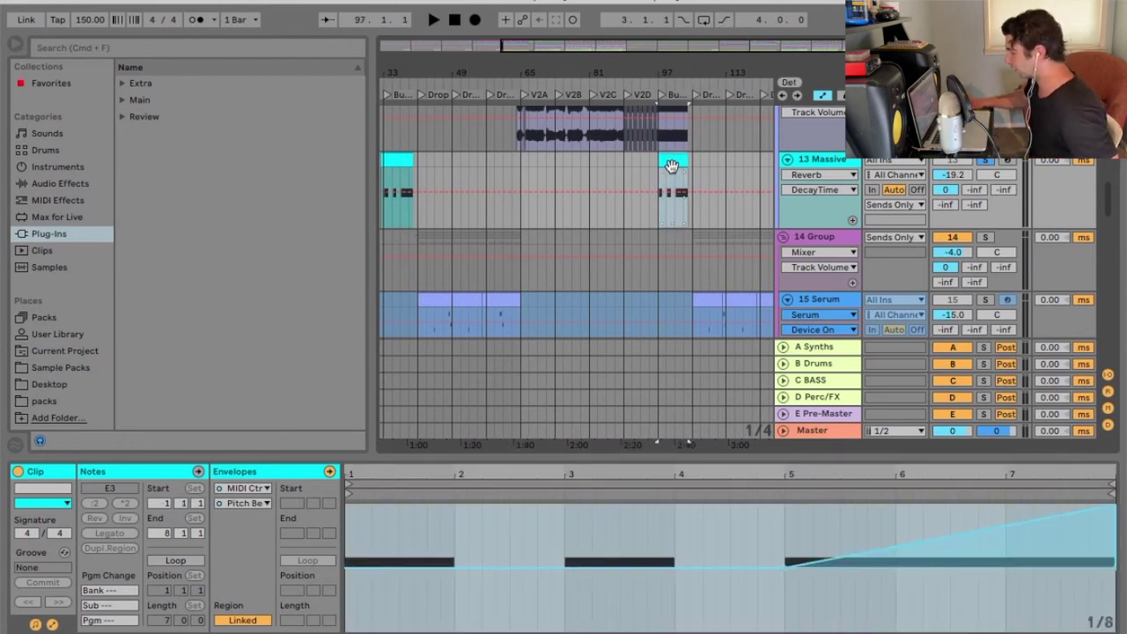
pyautogui.press('z')
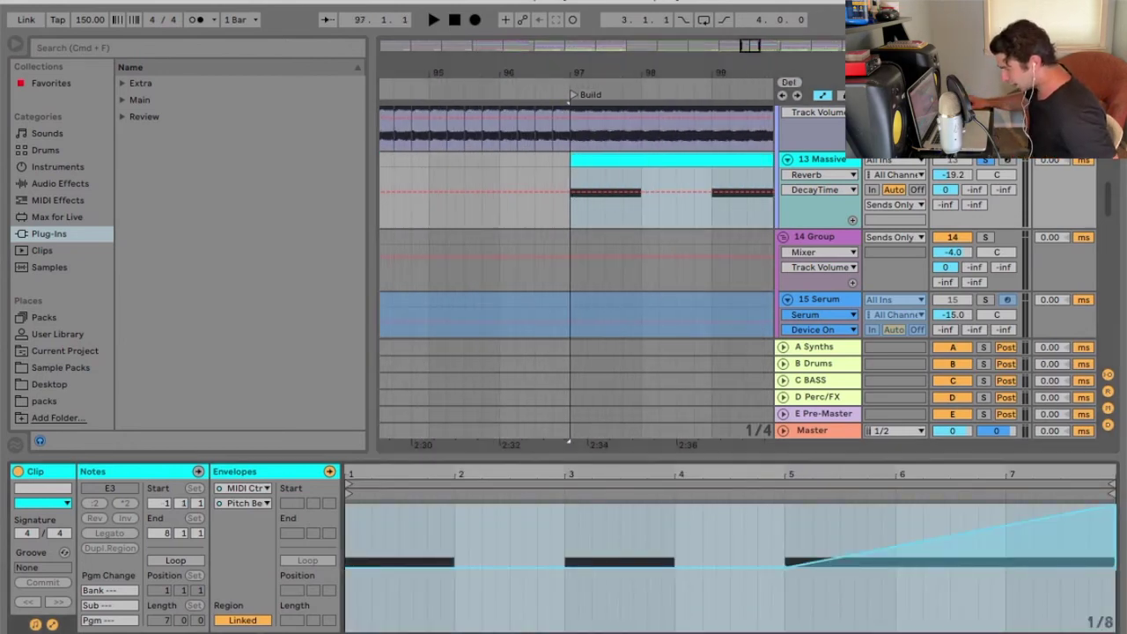
pyautogui.moveTo(364, 475); pyautogui.dragTo(402, 474)
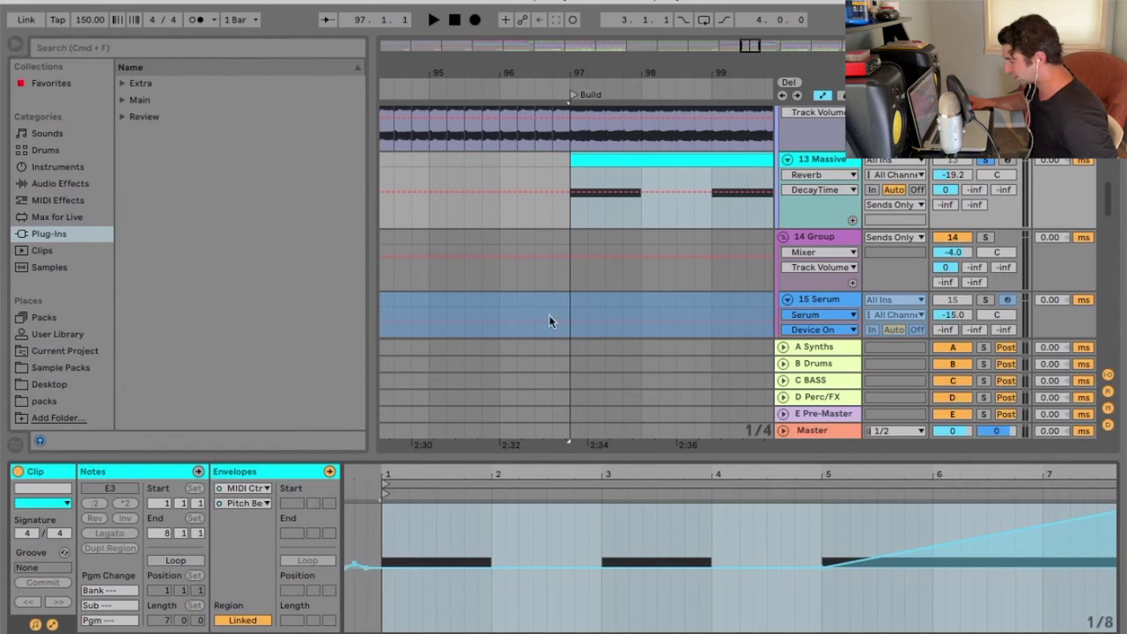
pyautogui.moveTo(571, 163); pyautogui.dragTo(535, 162)
# Play back the long rising note in the first Build clip, and compare it with playback from just before the second Build.
pyautogui.moveTo(555, 72); pyautogui.dragTo(597, 27)
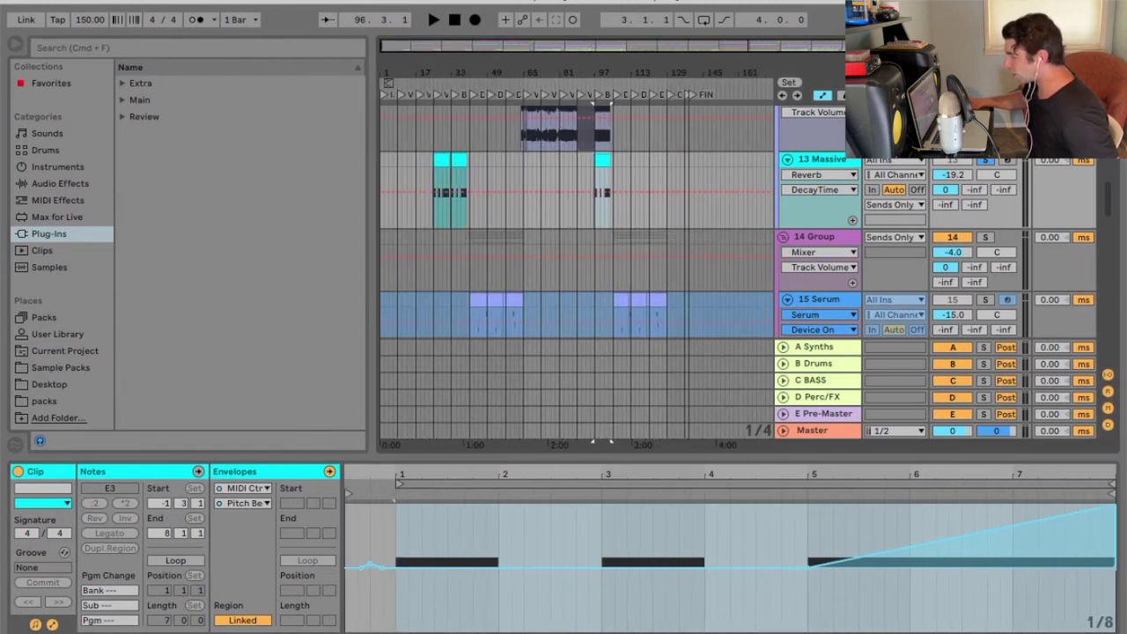
pyautogui.moveTo(448, 71); pyautogui.dragTo(537, 143)
pyautogui.moveTo(465, 81); pyautogui.dragTo(490, 91)
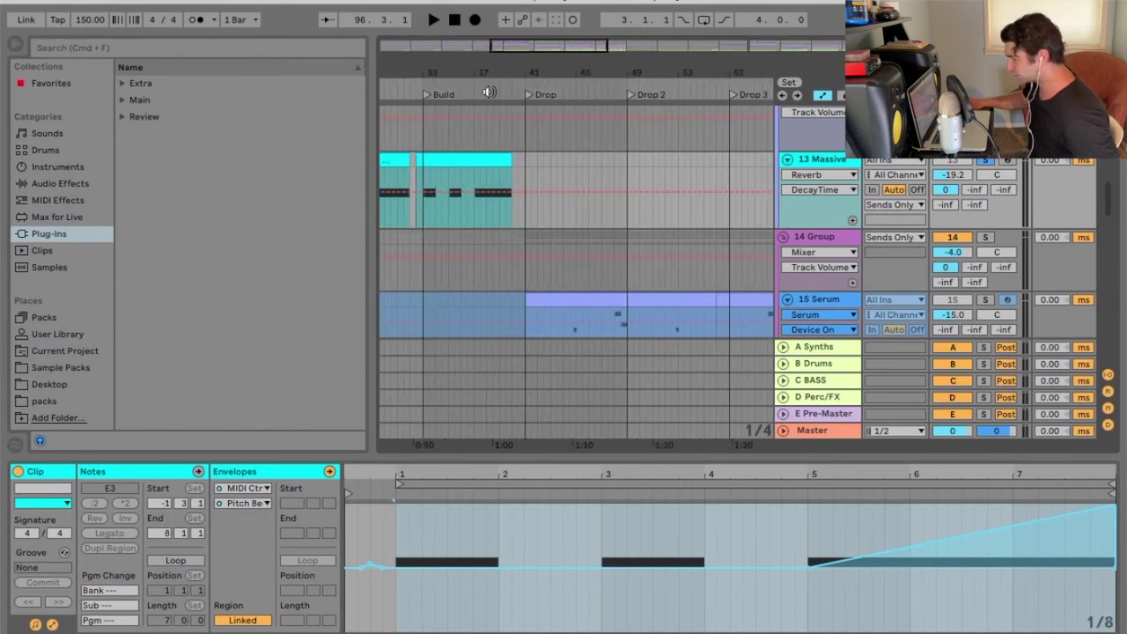
pyautogui.click(481, 89)
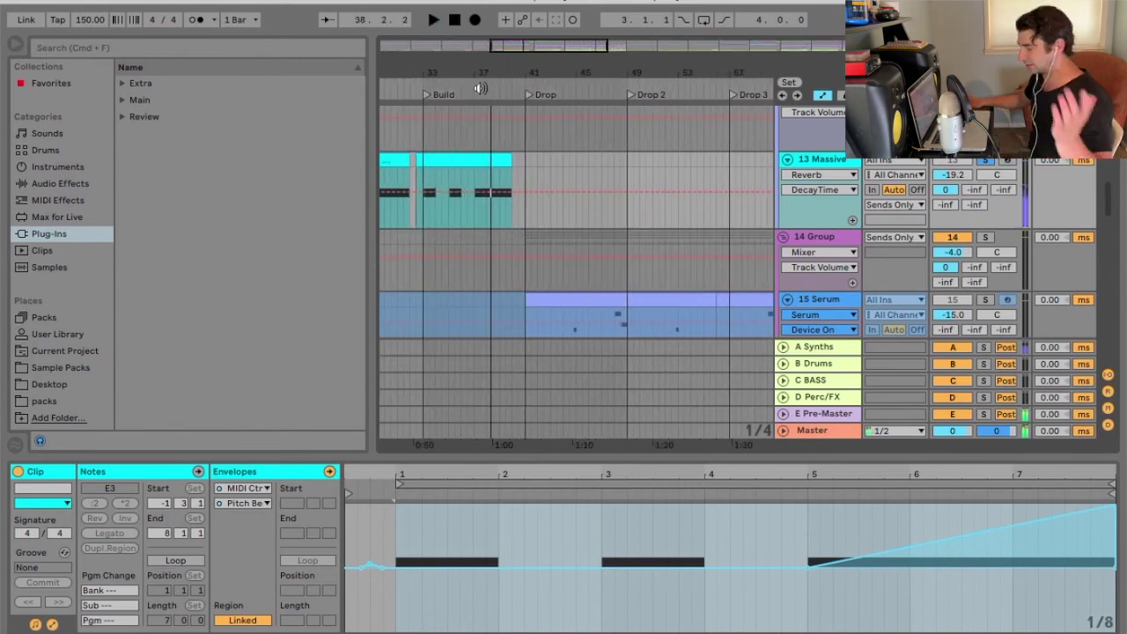
pyautogui.moveTo(484, 75); pyautogui.dragTo(498, 26)
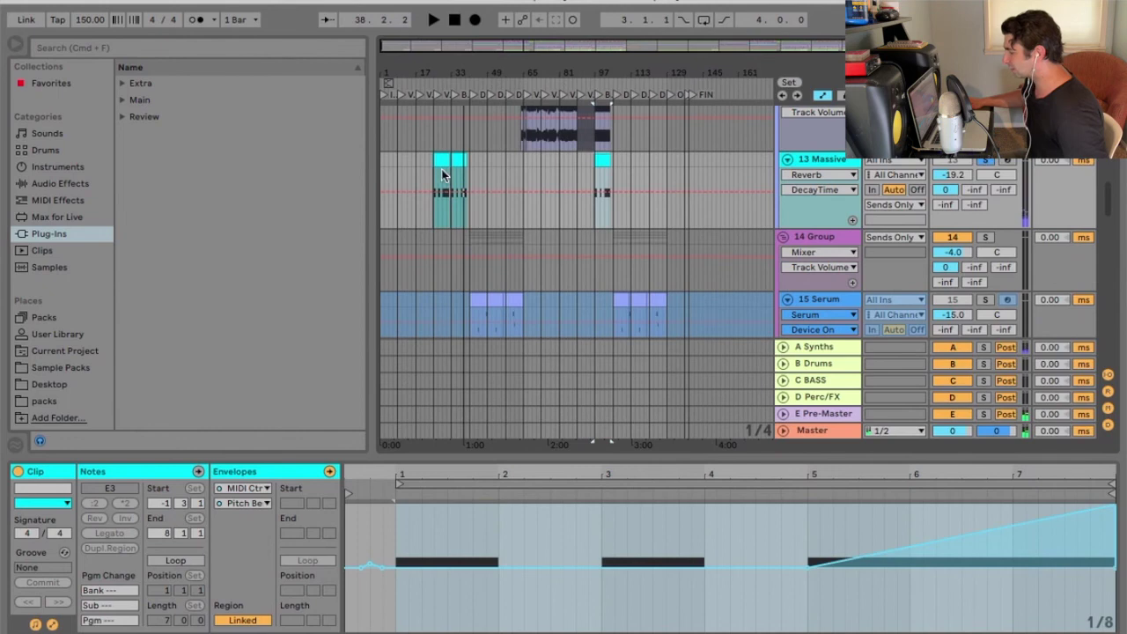
pyautogui.moveTo(599, 73); pyautogui.dragTo(577, 85)
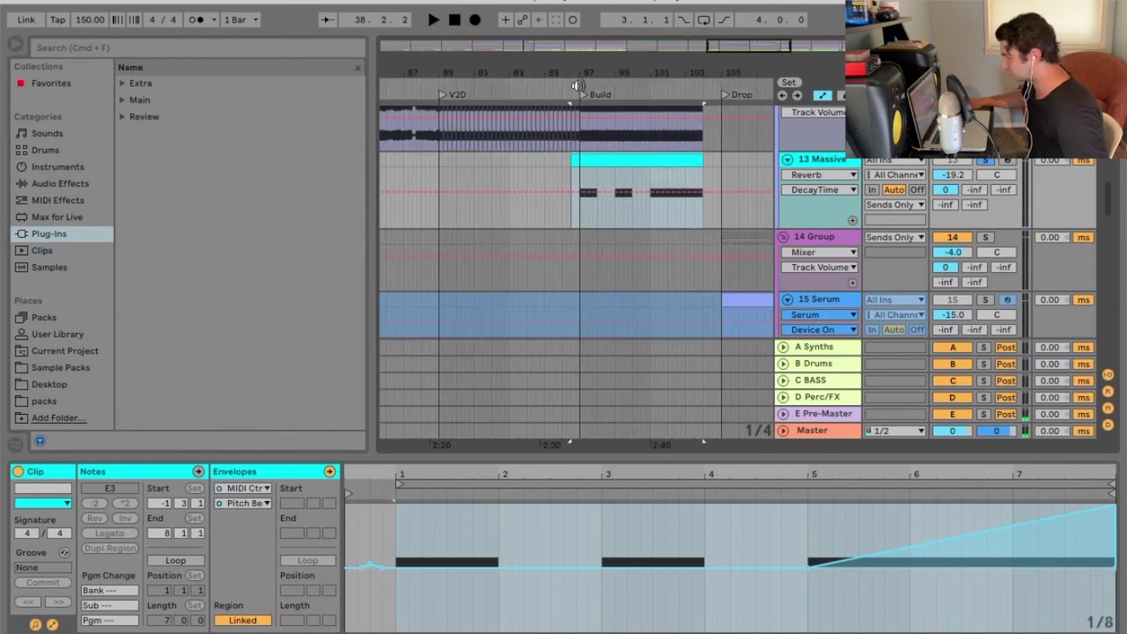
pyautogui.click(567, 87)
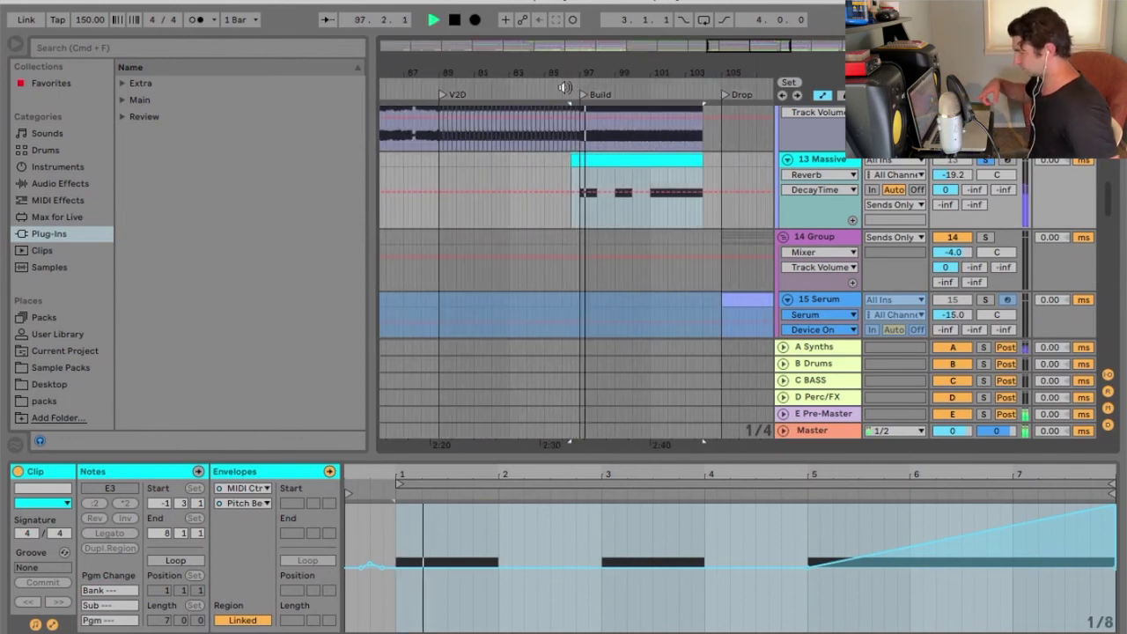
pyautogui.press('space')
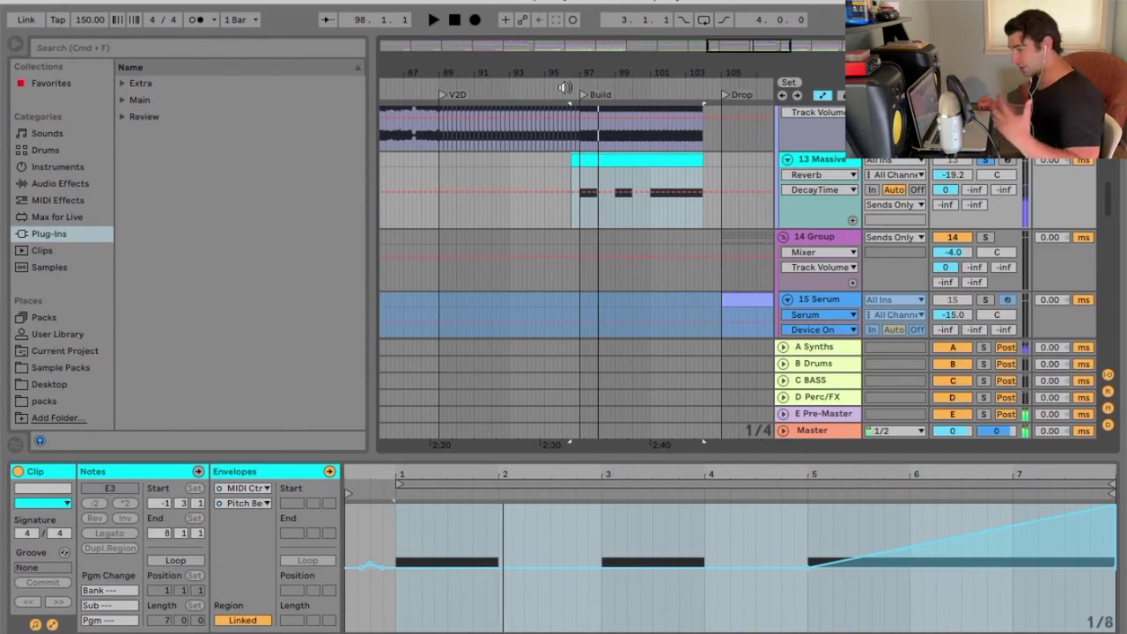